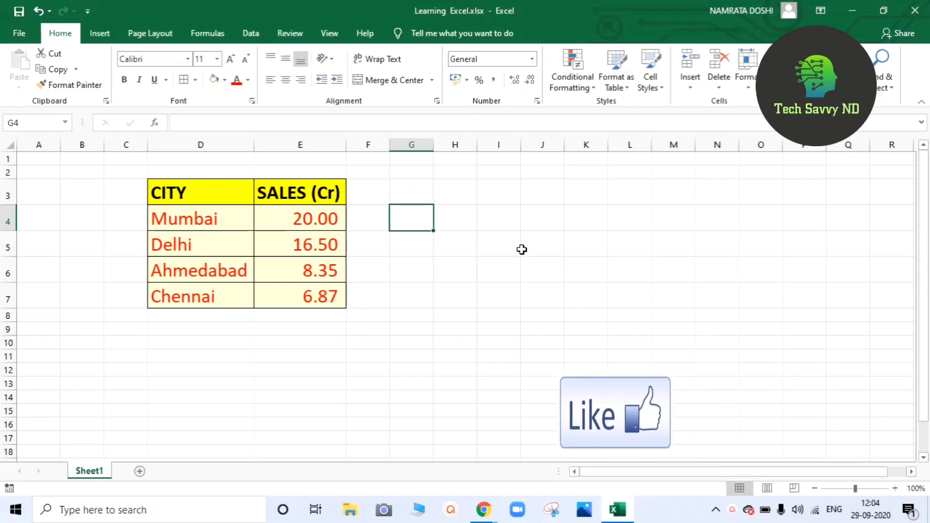
Encrypt the Learning Excel workbook with a password to open, entered twice to confirm.
{"action": "left_click", "coordinate": [20, 33]}
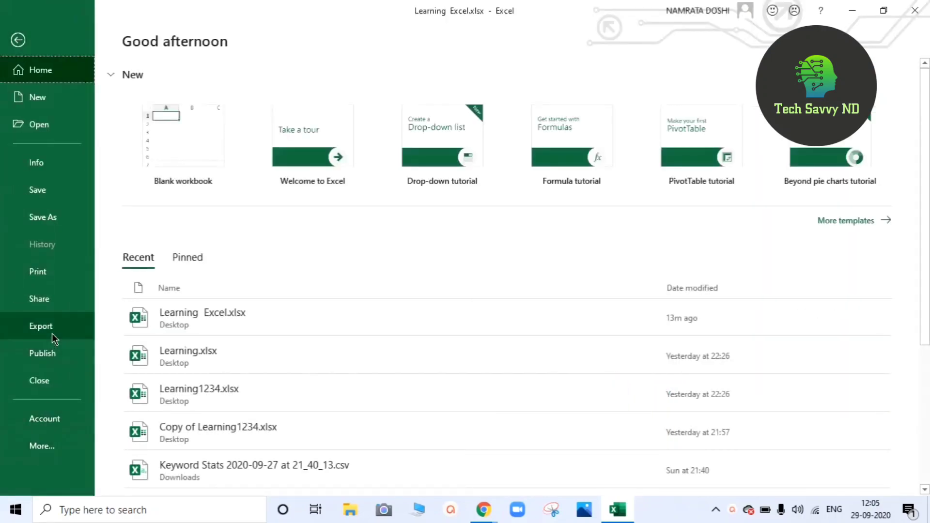
{"action": "left_click", "coordinate": [47, 166]}
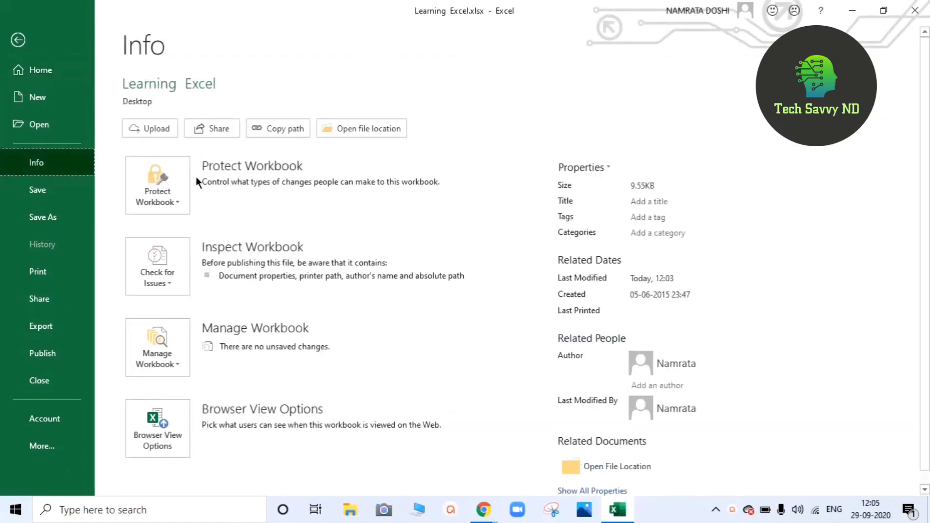
{"action": "left_click", "coordinate": [171, 201]}
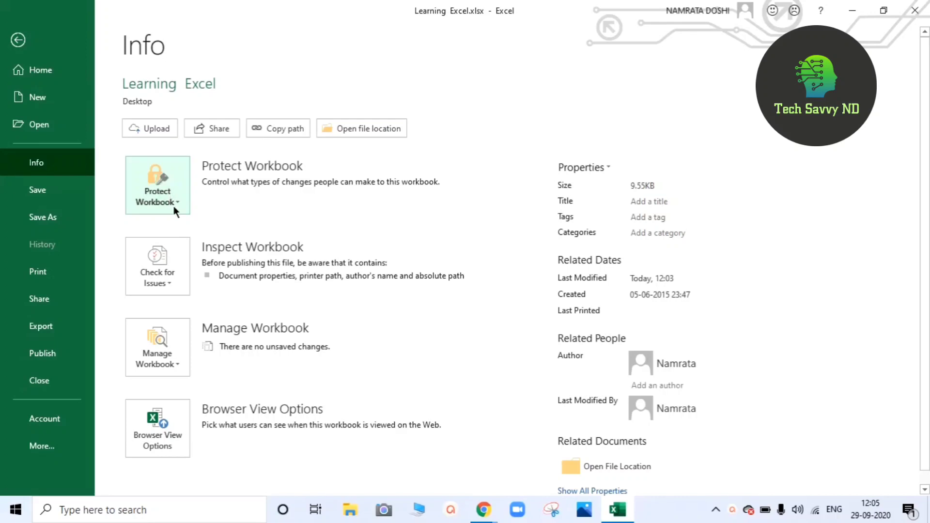
{"action": "left_click", "coordinate": [172, 202]}
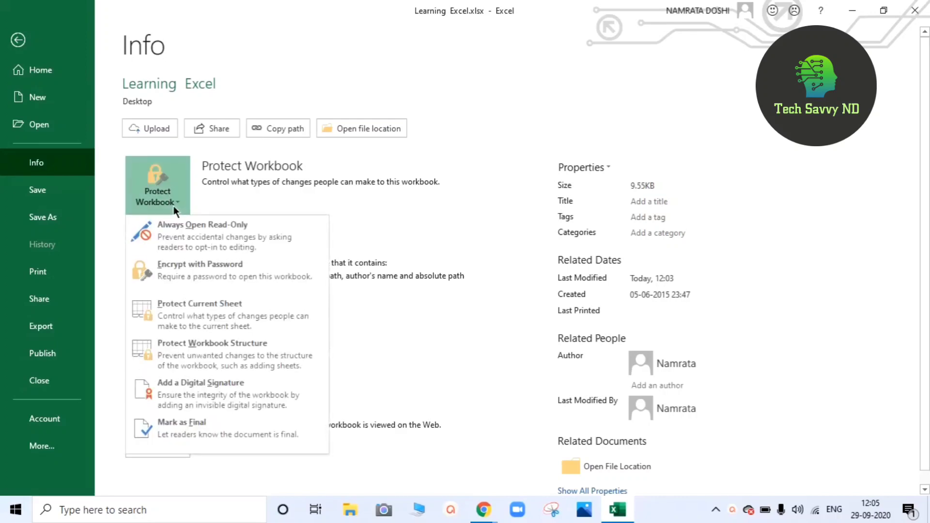
{"action": "left_click", "coordinate": [192, 276]}
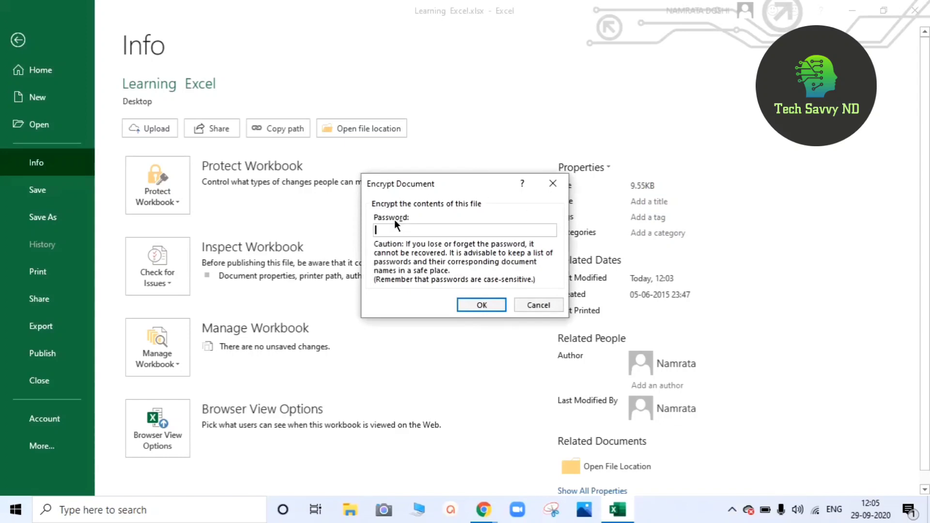
{"action": "type", "text": "1234"}
{"action": "left_click", "coordinate": [476, 302]}
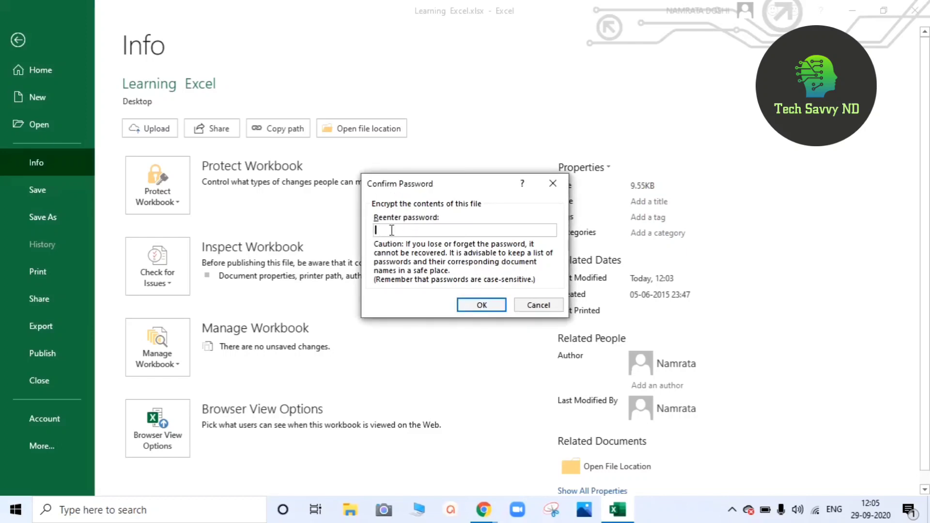
{"action": "type", "text": "1234"}
{"action": "left_click", "coordinate": [490, 303]}
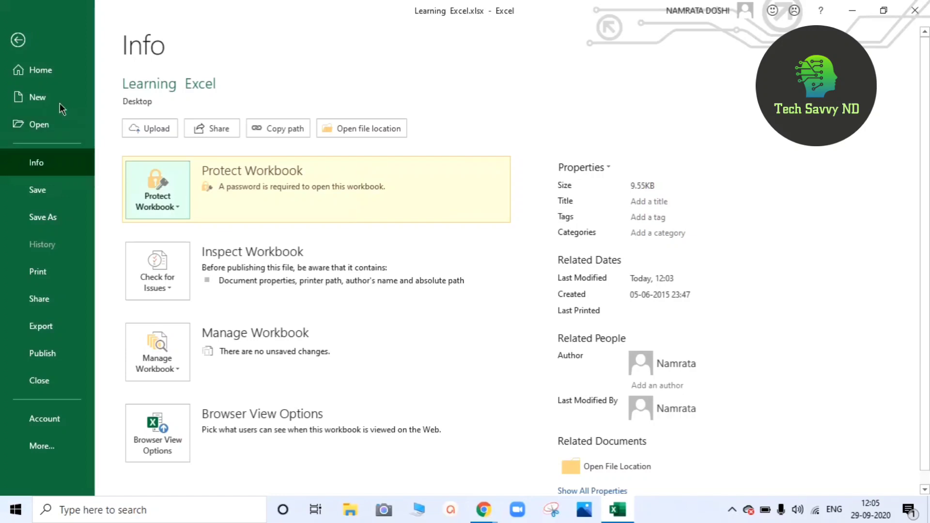
{"action": "left_click", "coordinate": [20, 39]}
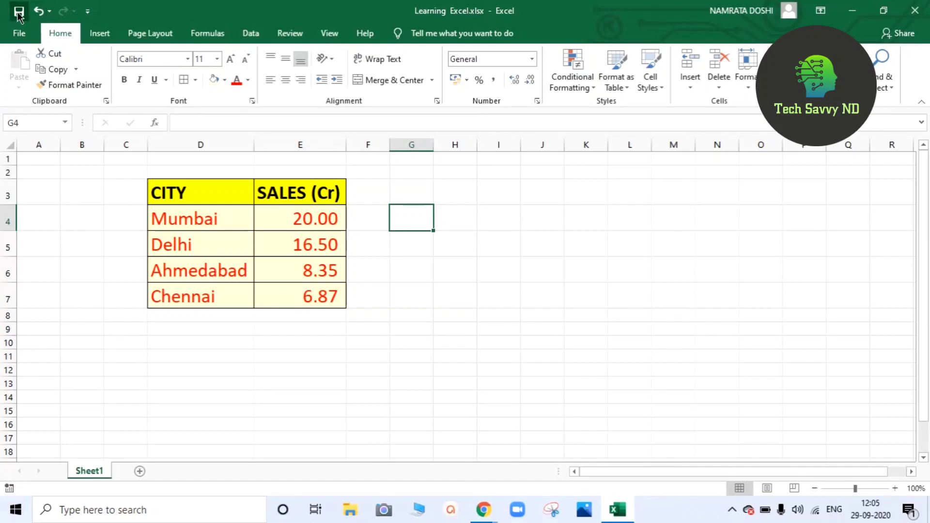
Close Excel and reopen Learning Excel.xlsx from the desktop by entering its open password.
{"action": "left_click", "coordinate": [923, 12]}
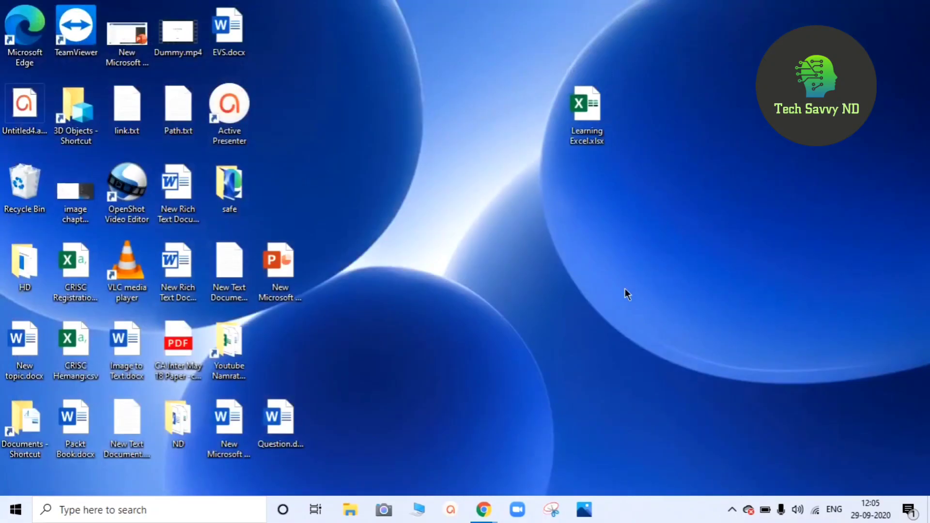
{"action": "double_click", "coordinate": [590, 142]}
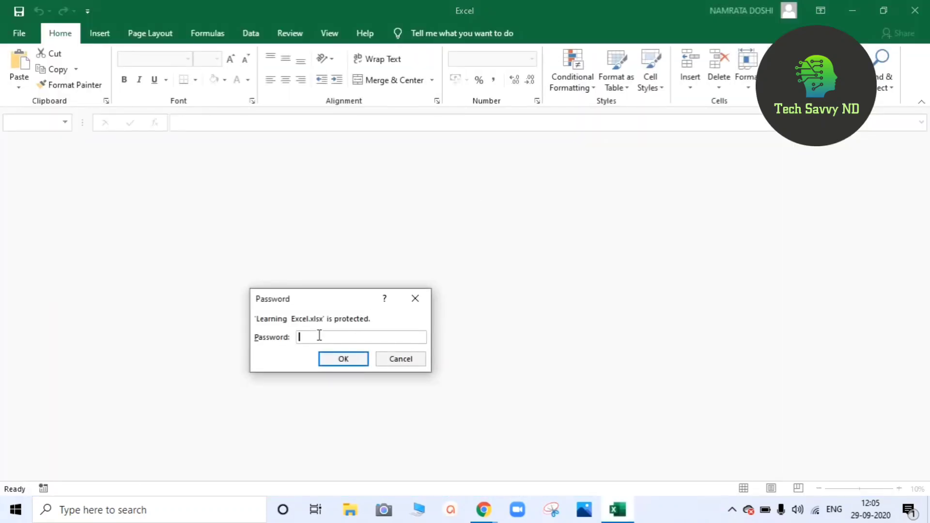
{"action": "type", "text": "1234"}
{"action": "left_click", "coordinate": [348, 358]}
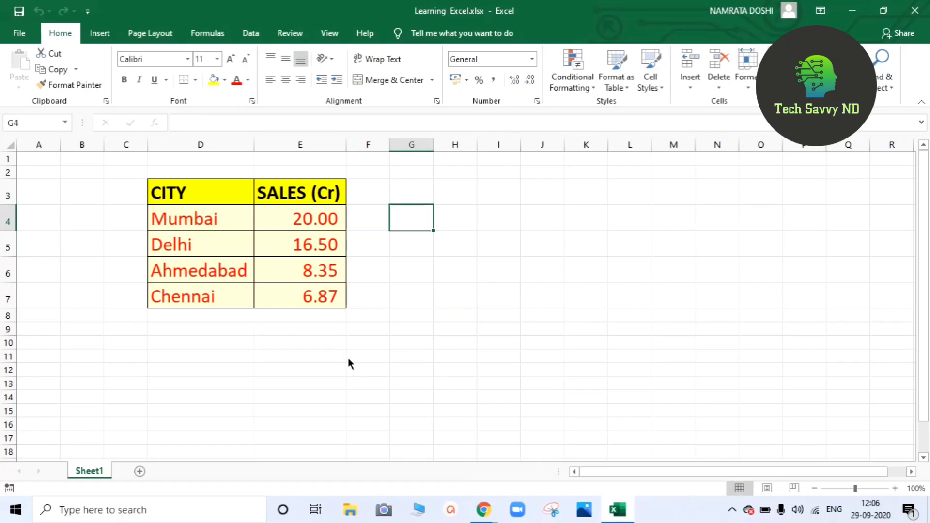
{"action": "left_click", "coordinate": [19, 34]}
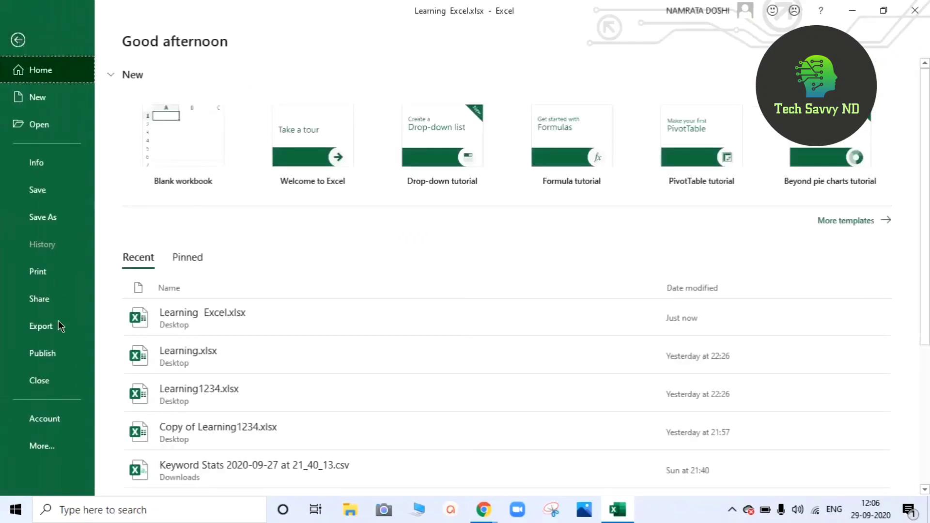
Clear the encryption password from Learning Excel, save the workbook, and close Excel.
{"action": "left_click", "coordinate": [35, 167]}
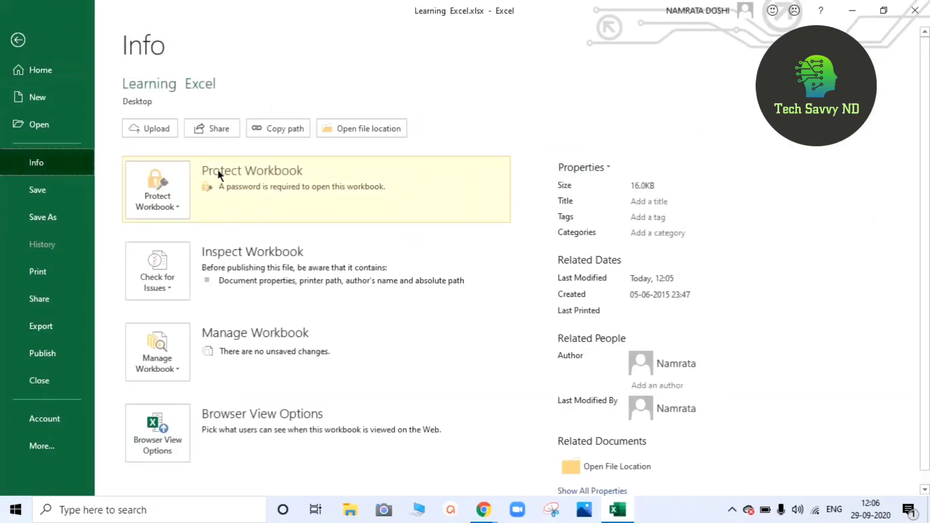
{"action": "left_click", "coordinate": [164, 192]}
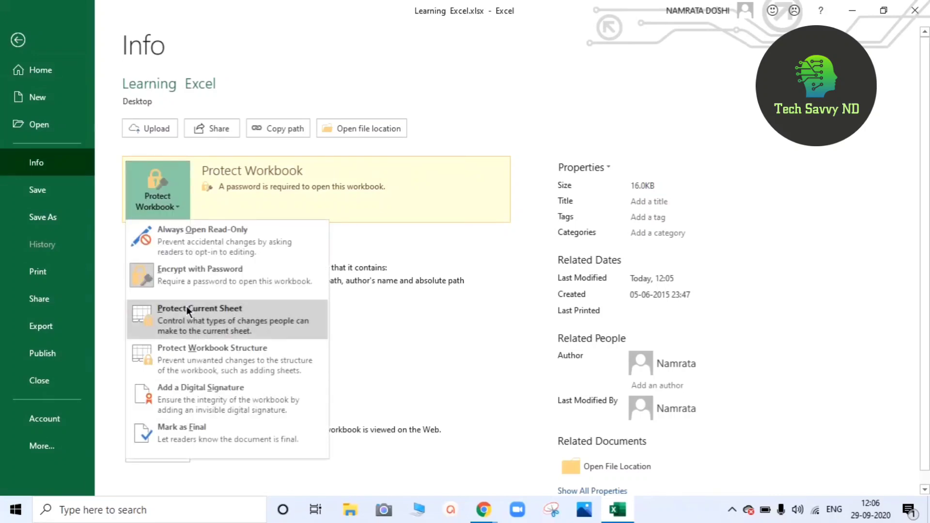
{"action": "left_click", "coordinate": [187, 282]}
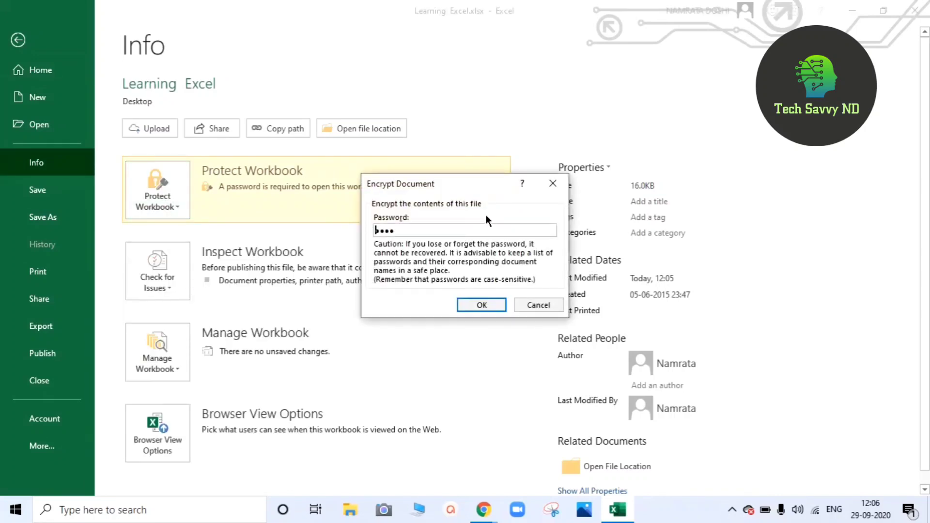
{"action": "left_click", "coordinate": [402, 231]}
{"action": "key", "text": "BackSpace"}
{"action": "key", "text": "BackSpace"}
{"action": "key", "text": "BackSpace"}
{"action": "key", "text": "BackSpace"}
{"action": "left_click", "coordinate": [485, 306]}
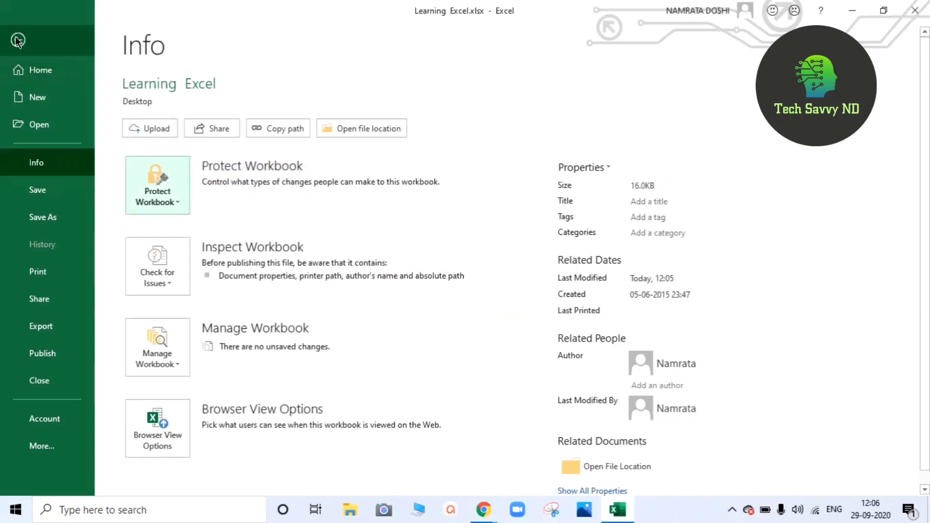
{"action": "left_click", "coordinate": [18, 40]}
{"action": "left_click", "coordinate": [20, 12]}
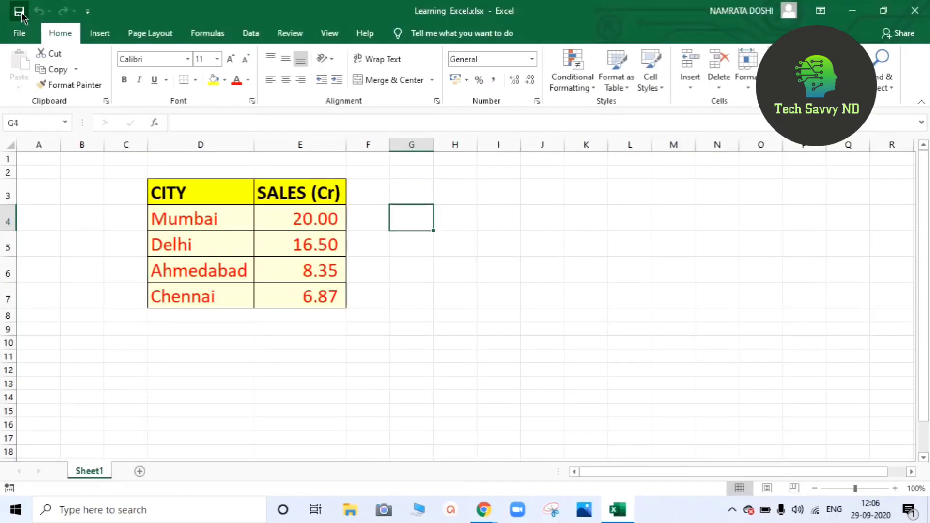
{"action": "left_click", "coordinate": [914, 10]}
Reopen Learning Excel.xlsx from the desktop, which now opens without a password.
{"action": "double_click", "coordinate": [600, 114]}
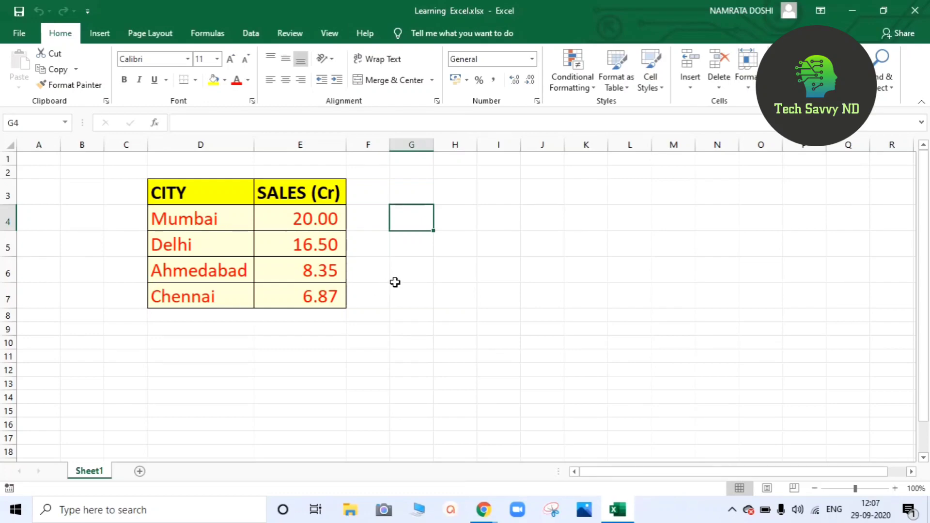
Start Save As for Learning Excel.xlsx and browse to the Desktop folder.
{"action": "left_click", "coordinate": [19, 33]}
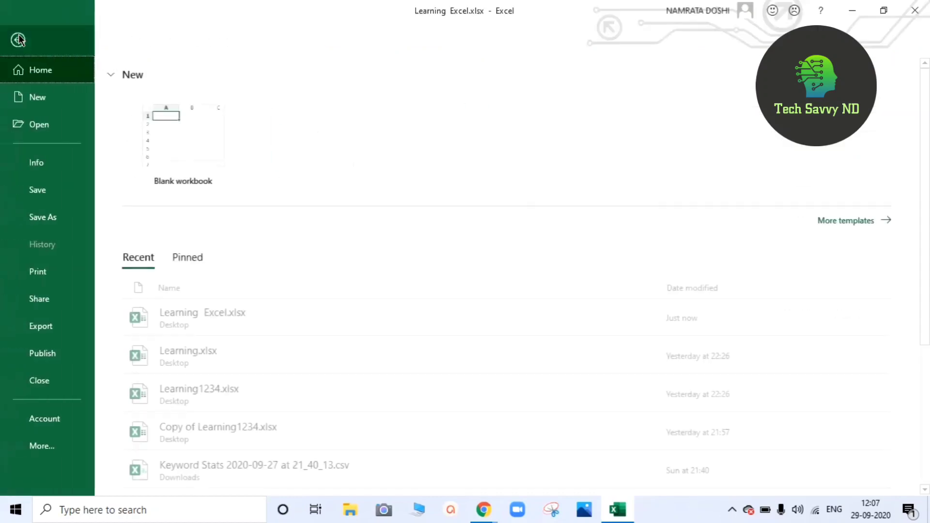
{"action": "left_click", "coordinate": [45, 221]}
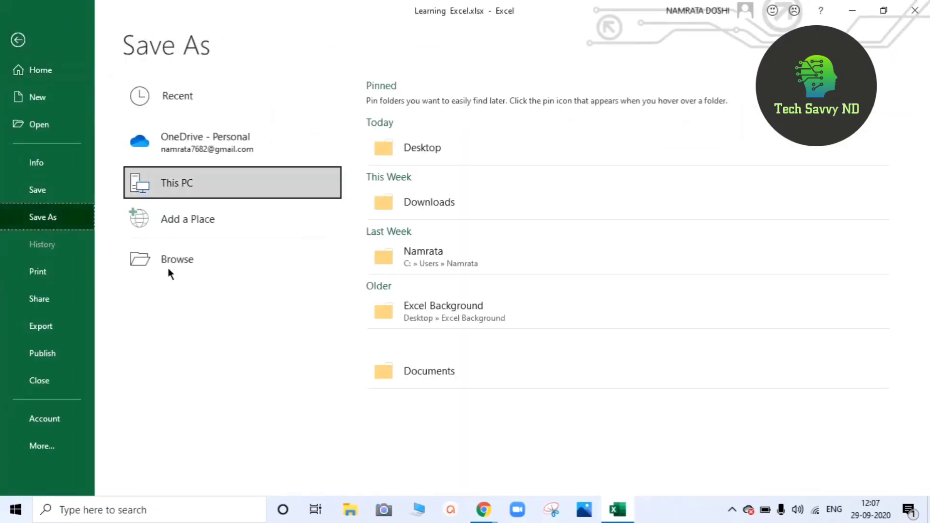
{"action": "left_click", "coordinate": [178, 260]}
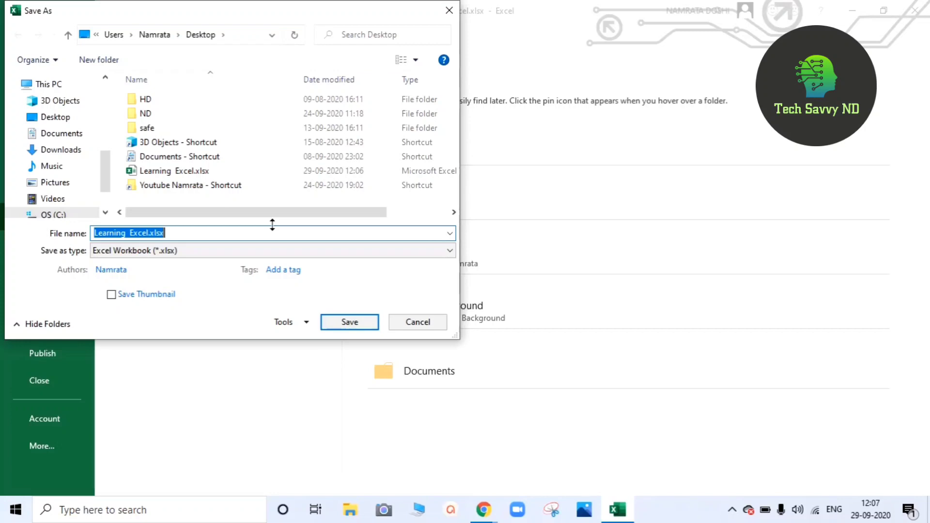
In Save As General Options, enter a password to open and a password to modify.
{"action": "left_click", "coordinate": [300, 323]}
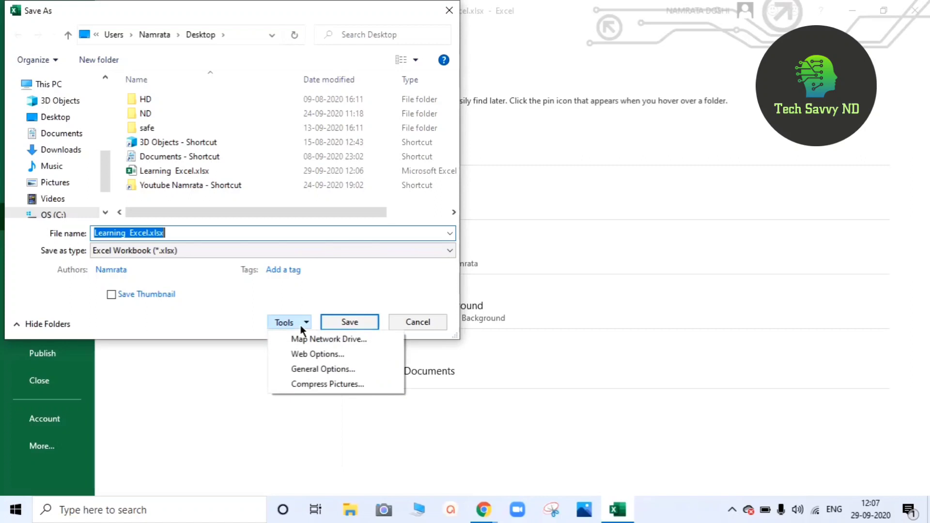
{"action": "left_click", "coordinate": [305, 371]}
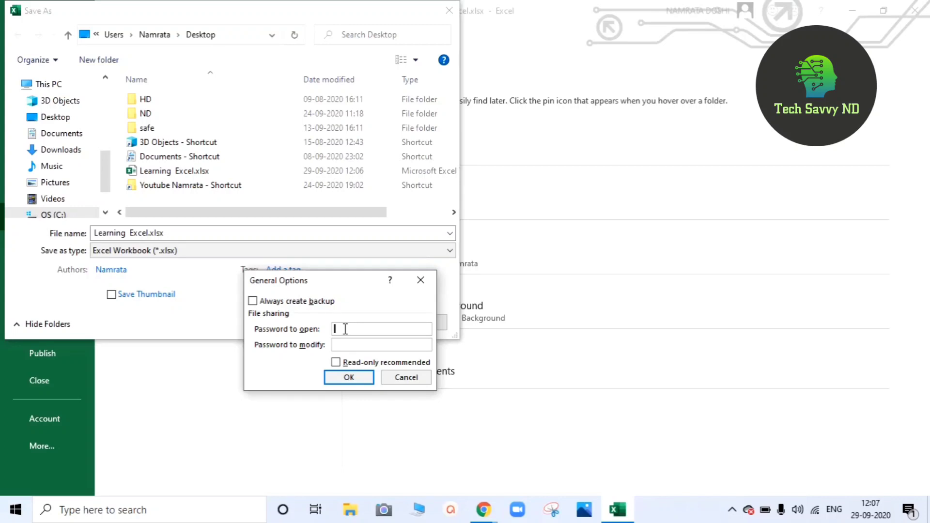
{"action": "type", "text": "1234"}
{"action": "left_click", "coordinate": [337, 345]}
{"action": "type", "text": "1234"}
{"action": "left_click", "coordinate": [252, 301]}
{"action": "left_click", "coordinate": [342, 374]}
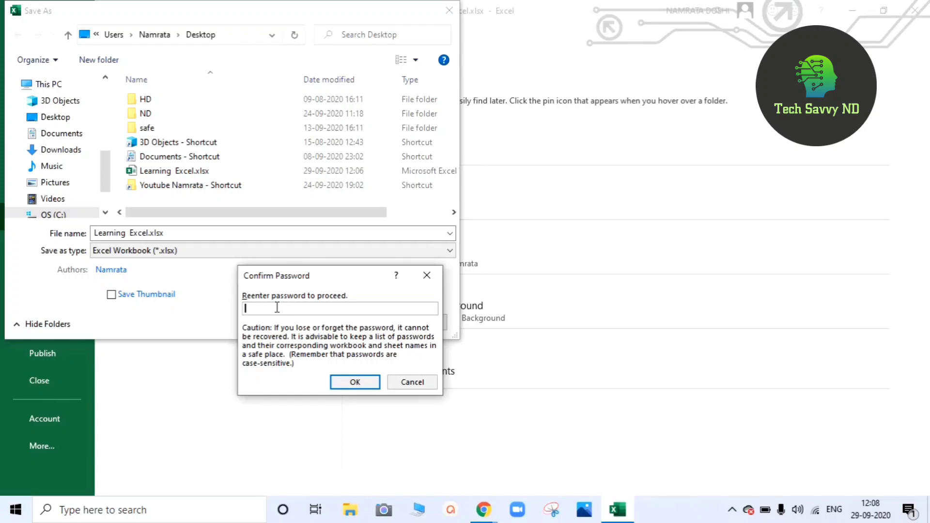
Re-enter the open and modify passwords in their Confirm Password dialogs.
{"action": "type", "text": "1234"}
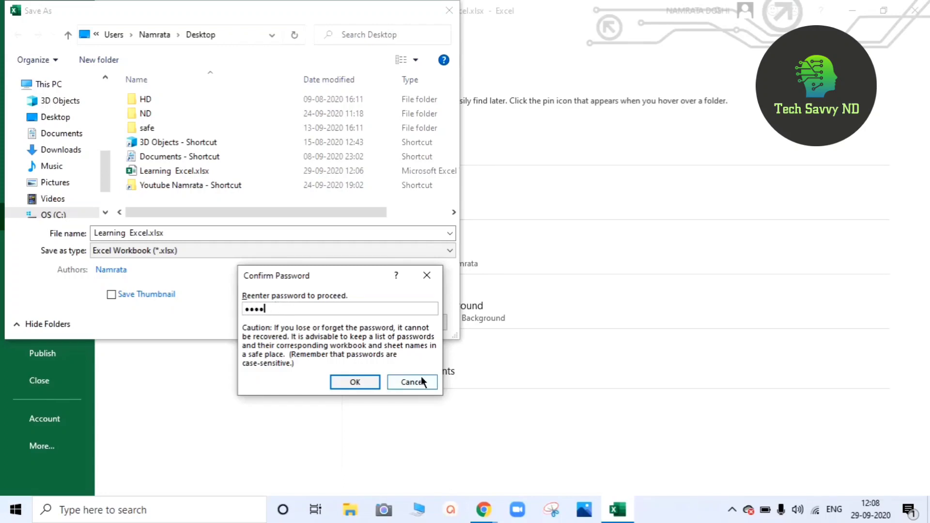
{"action": "left_click", "coordinate": [350, 382]}
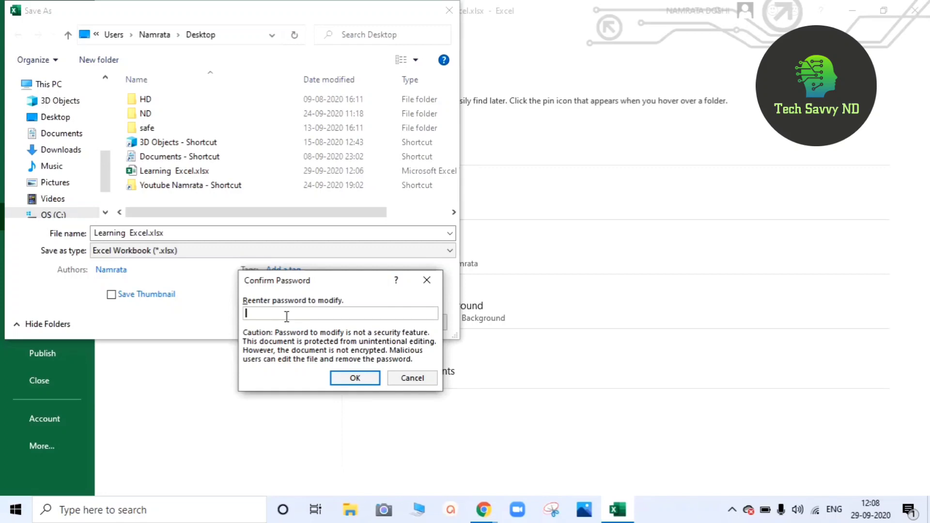
{"action": "type", "text": "1234"}
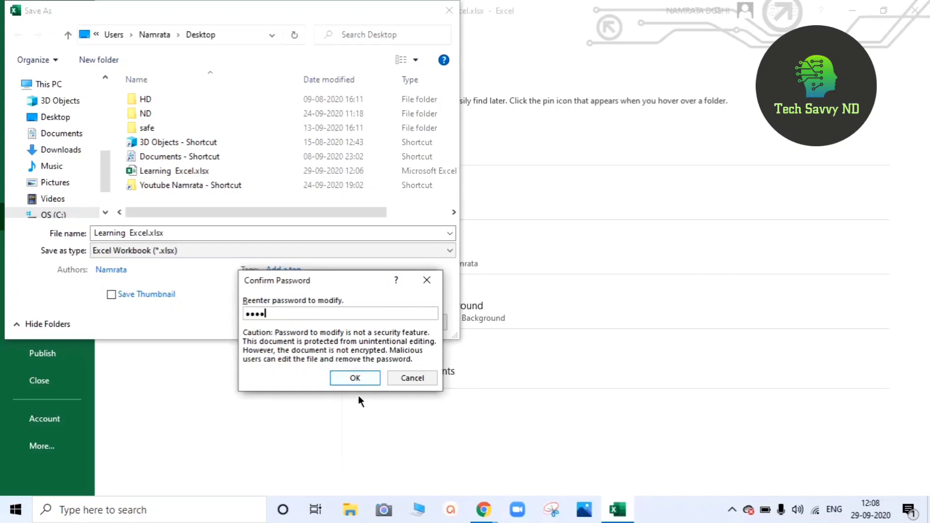
{"action": "left_click", "coordinate": [353, 377]}
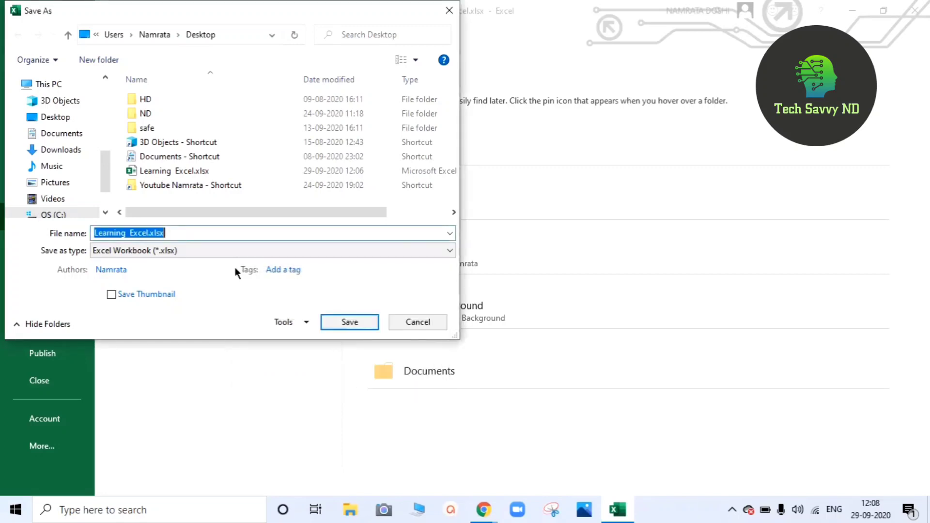
Save over the existing Desktop Learning Excel.xlsx, confirming the replacement, then close Excel.
{"action": "left_click", "coordinate": [350, 325]}
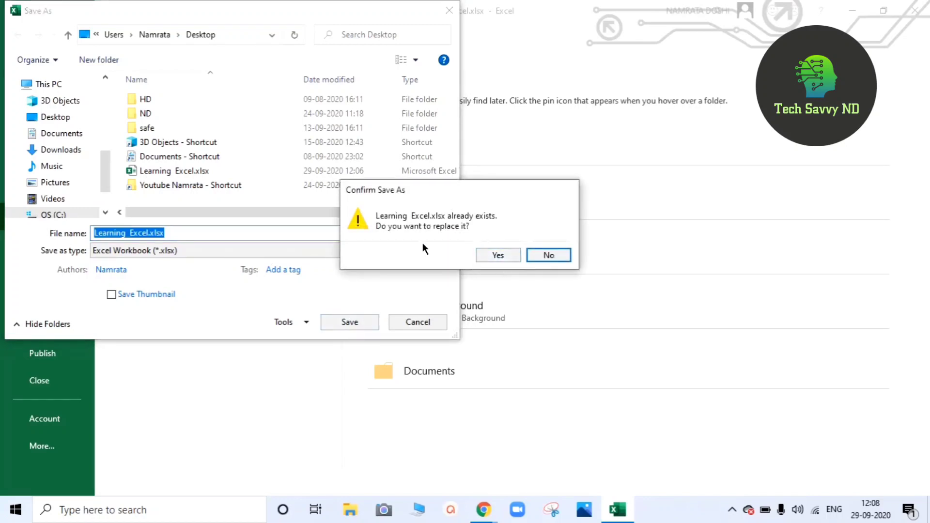
{"action": "left_click", "coordinate": [503, 254]}
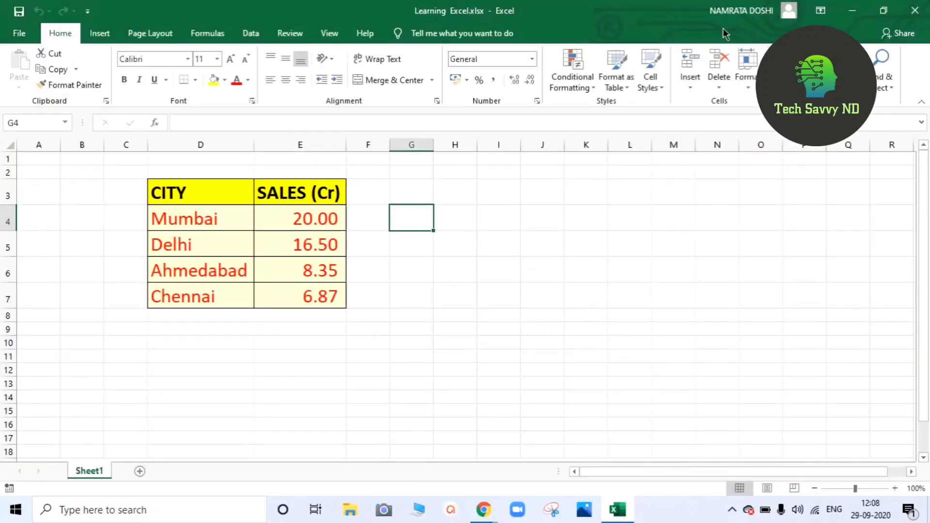
{"action": "left_click", "coordinate": [917, 12]}
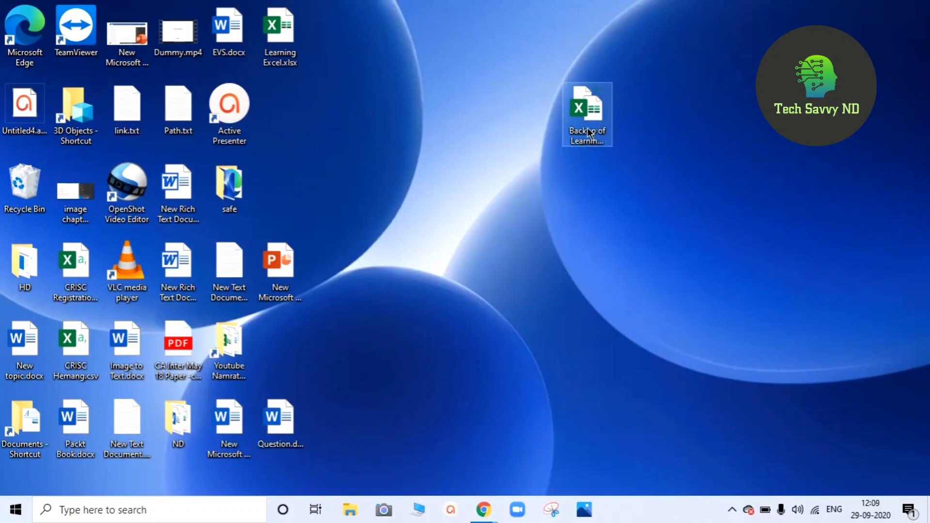
Reopen Learning Excel.xlsx from the desktop, supplying the open password and then the modify password.
{"action": "double_click", "coordinate": [280, 36]}
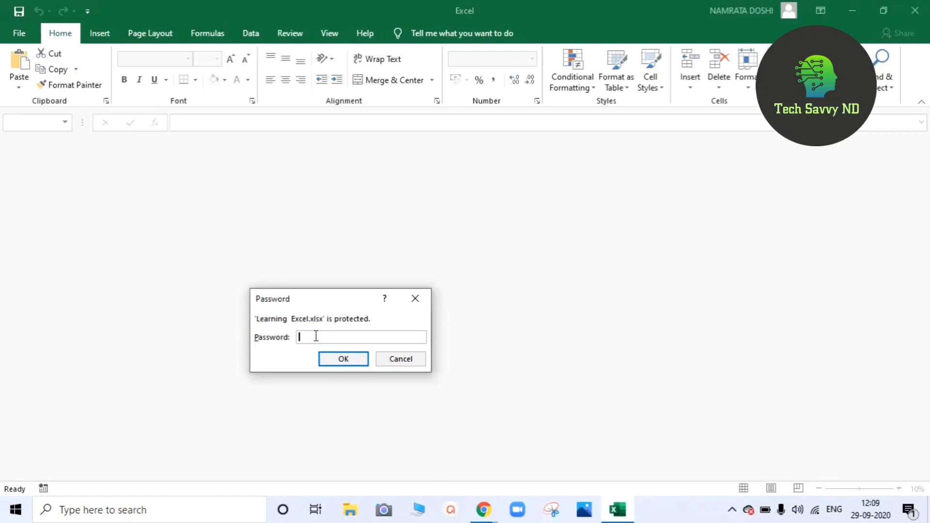
{"action": "type", "text": "1234"}
{"action": "left_click", "coordinate": [343, 358]}
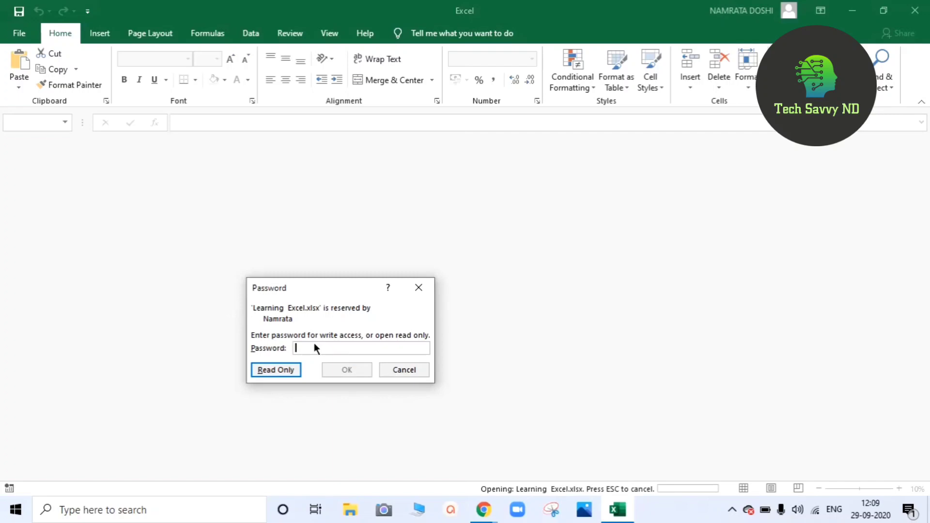
{"action": "type", "text": "1"}
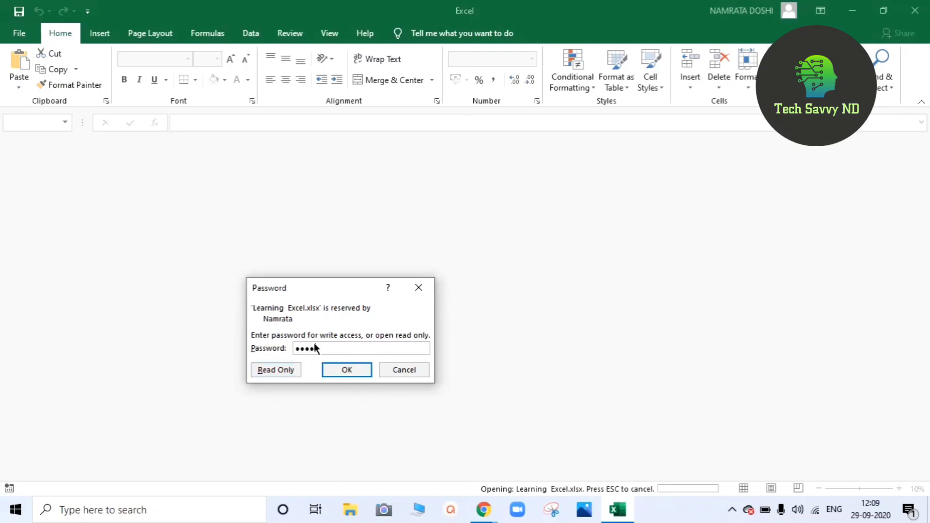
{"action": "left_click", "coordinate": [342, 370]}
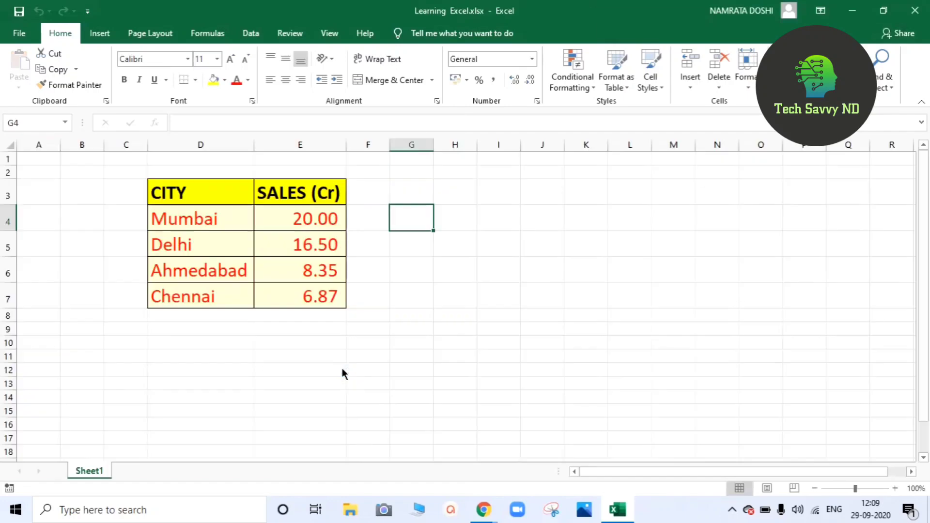
Enter test text 'nbvbnvbnbcbvcv' in I3 and 'hdghdgh' in J5, committing by selecting H7.
{"action": "left_click", "coordinate": [367, 314]}
{"action": "left_click", "coordinate": [490, 199]}
{"action": "type", "text": "nbv"}
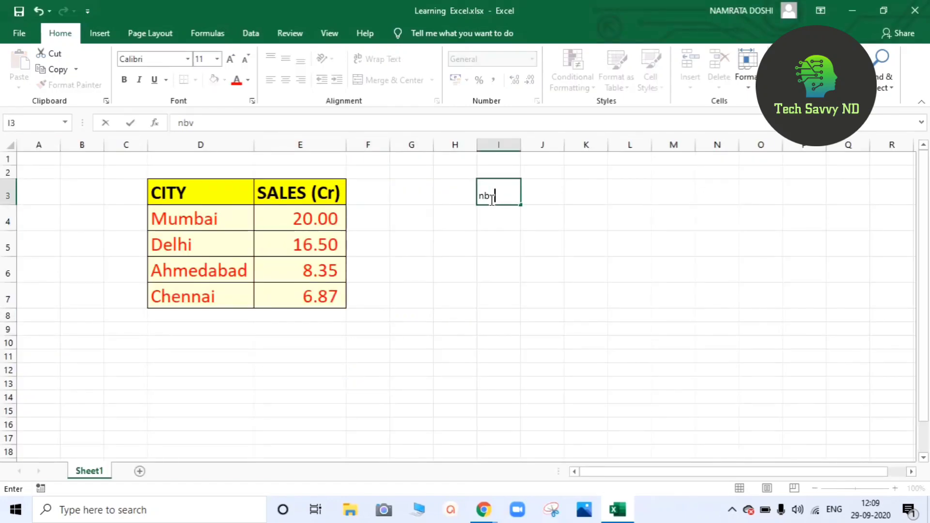
{"action": "type", "text": "bnvbnbcbvcvc"}
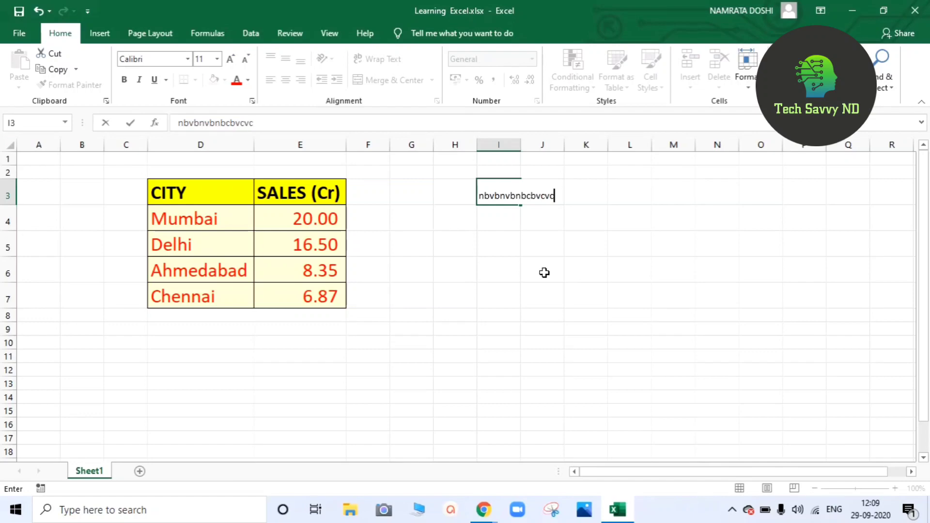
{"action": "key", "text": "BackSpace"}
{"action": "left_click", "coordinate": [551, 233]}
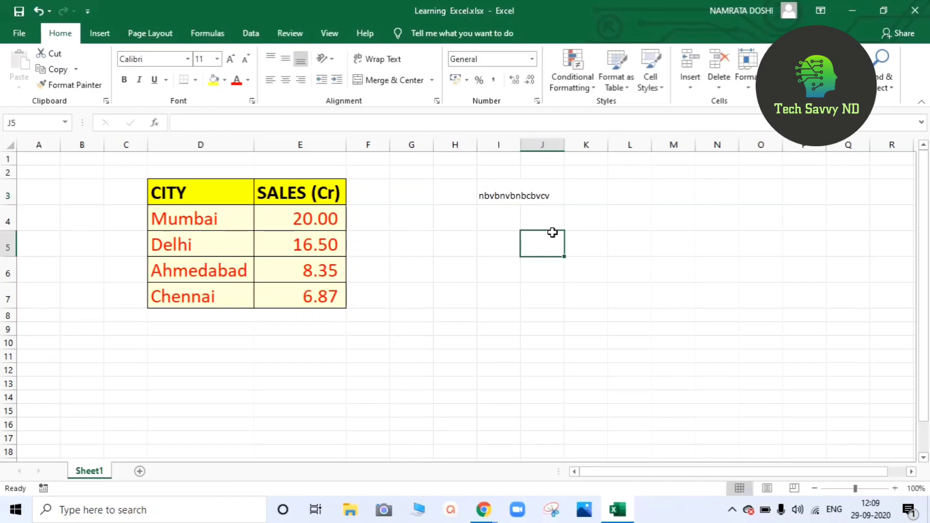
{"action": "type", "text": "hdghdgh"}
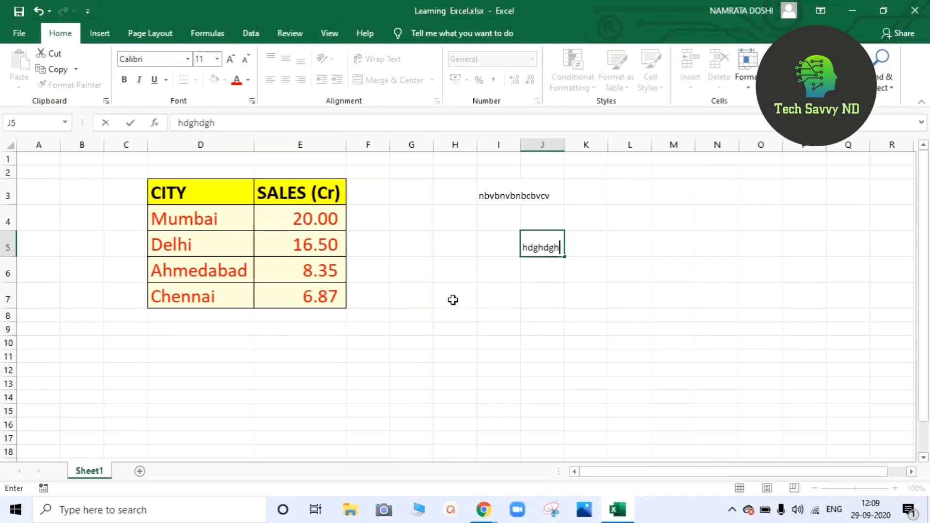
{"action": "left_click", "coordinate": [453, 300]}
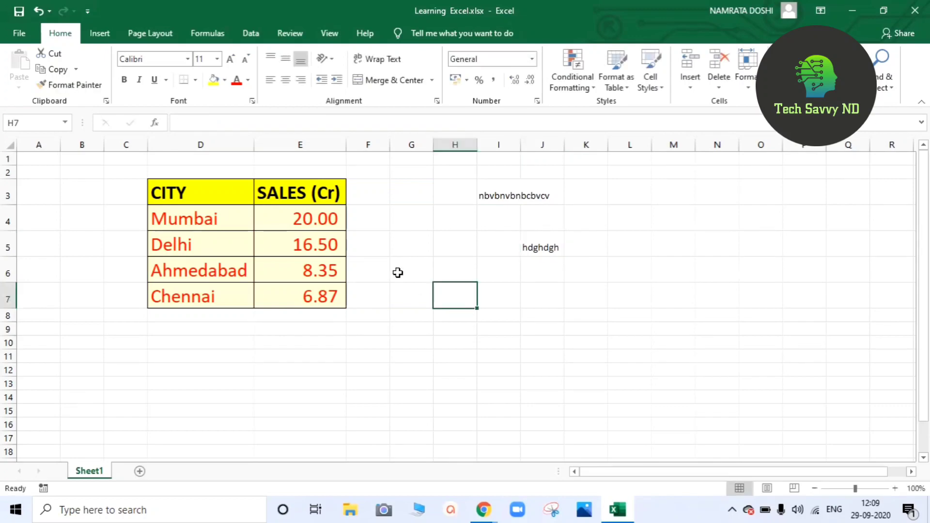